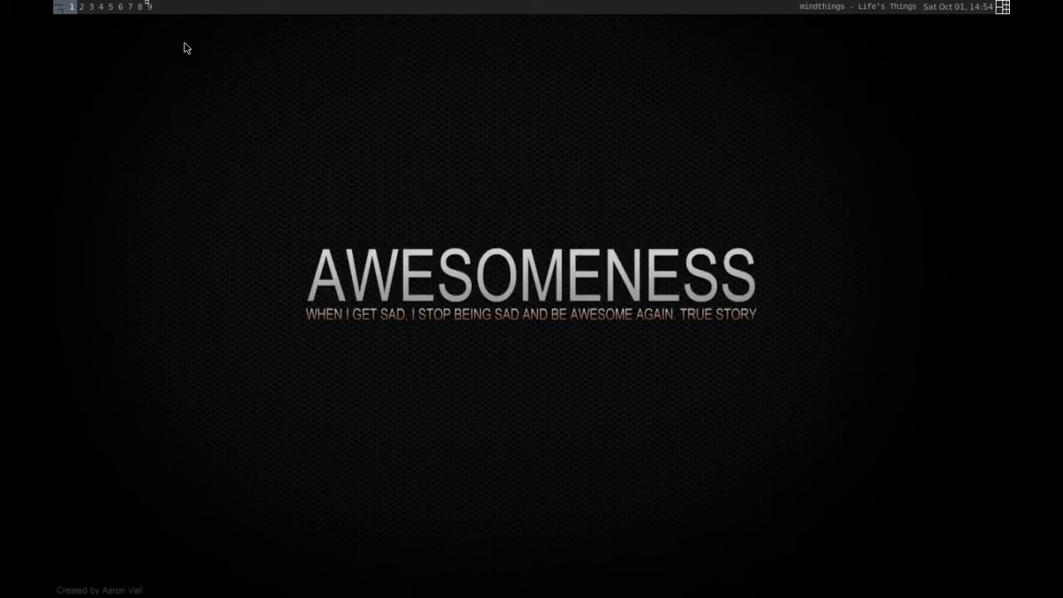
Launch a urxvt terminal from the Win-R run prompt.
{"action": "key", "text": "super+r"}
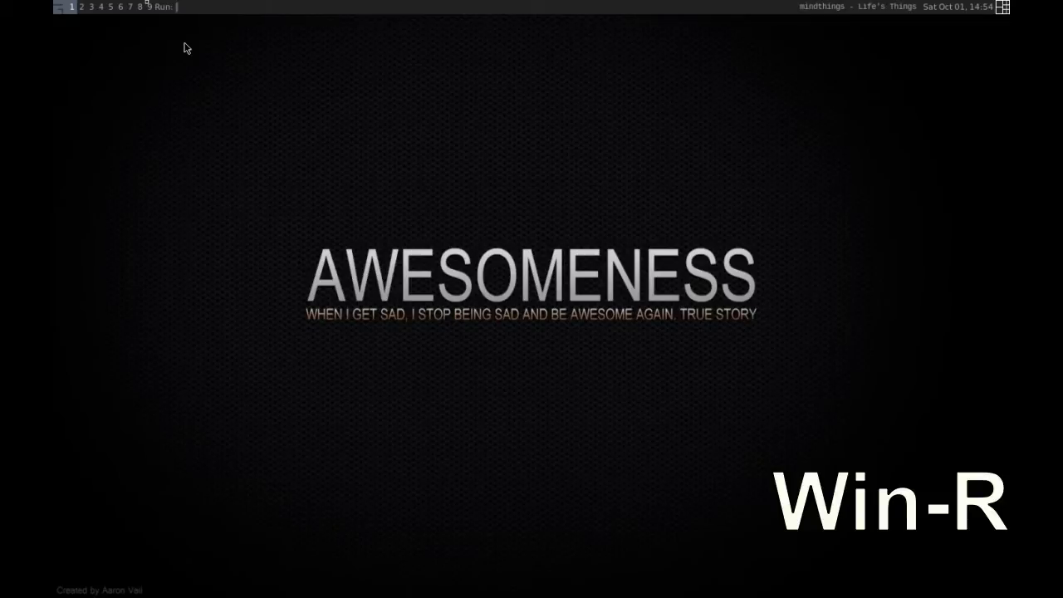
{"action": "type", "text": "urxvt"}
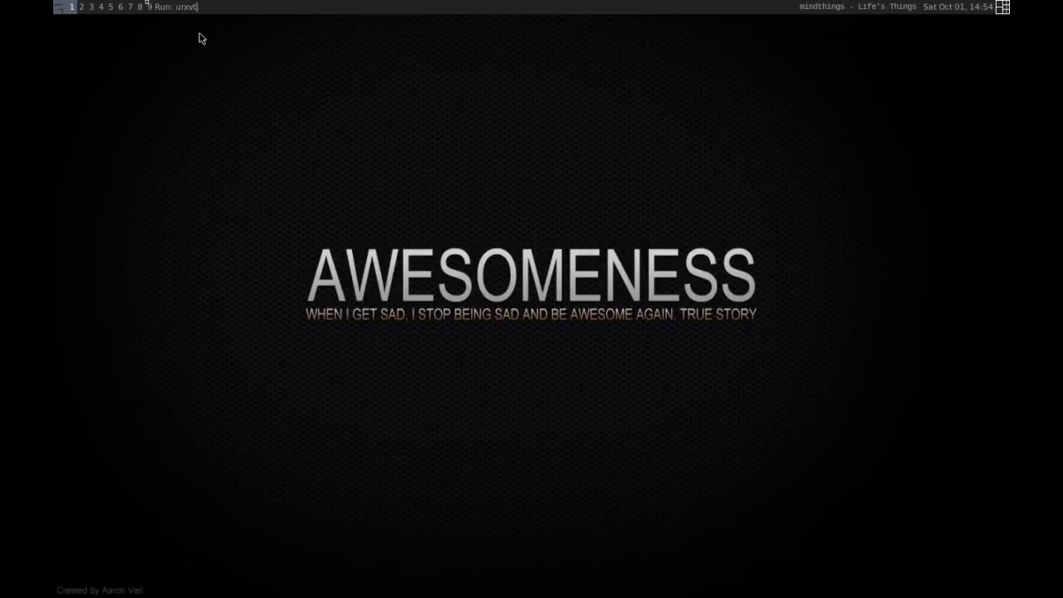
{"action": "key", "text": "Return"}
Launch Emacs so it tiles with gedit and the terminal on tag 1.
{"action": "key", "text": "super+r"}
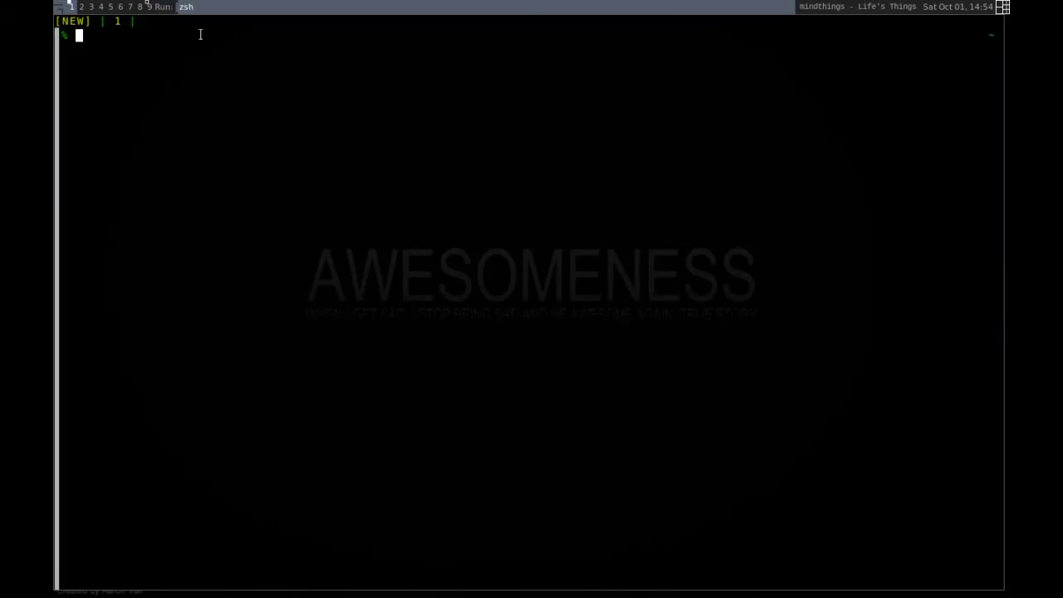
{"action": "type", "text": "emacs"}
{"action": "key", "text": "Return"}
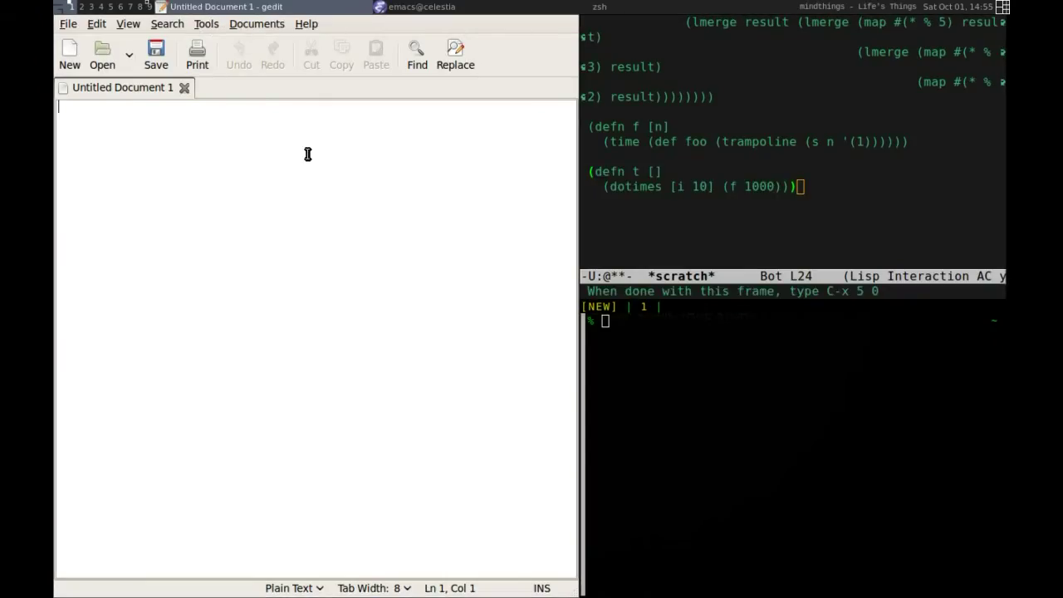
Cycle focus between the three windows, then step through tiling layouts to the max layout.
{"action": "key", "text": "super+j"}
{"action": "key", "text": "super+j"}
{"action": "key", "text": "super+k"}
{"action": "key", "text": "super+k"}
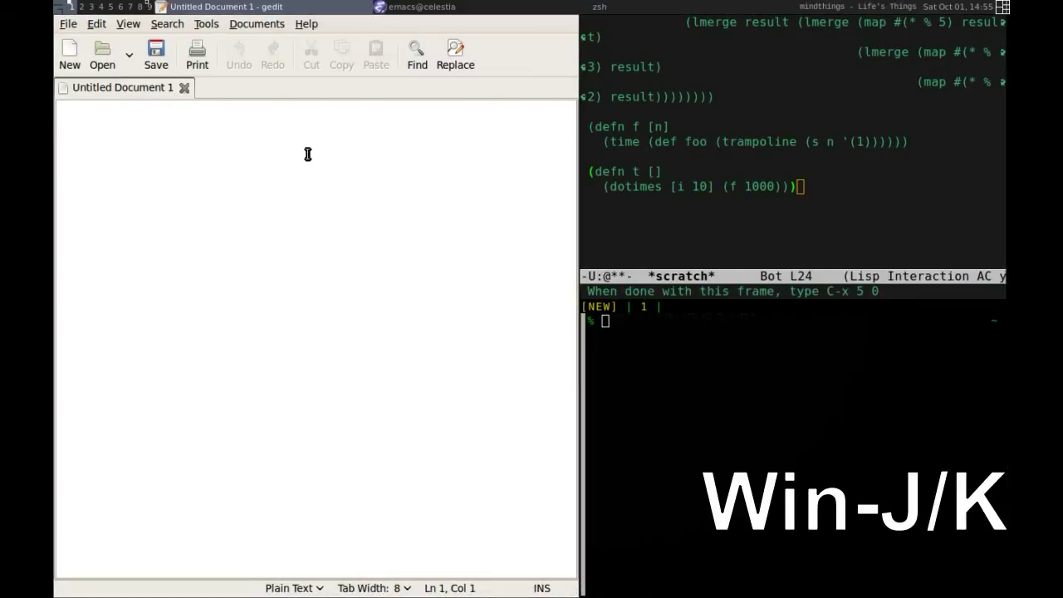
{"action": "key", "text": "super+space"}
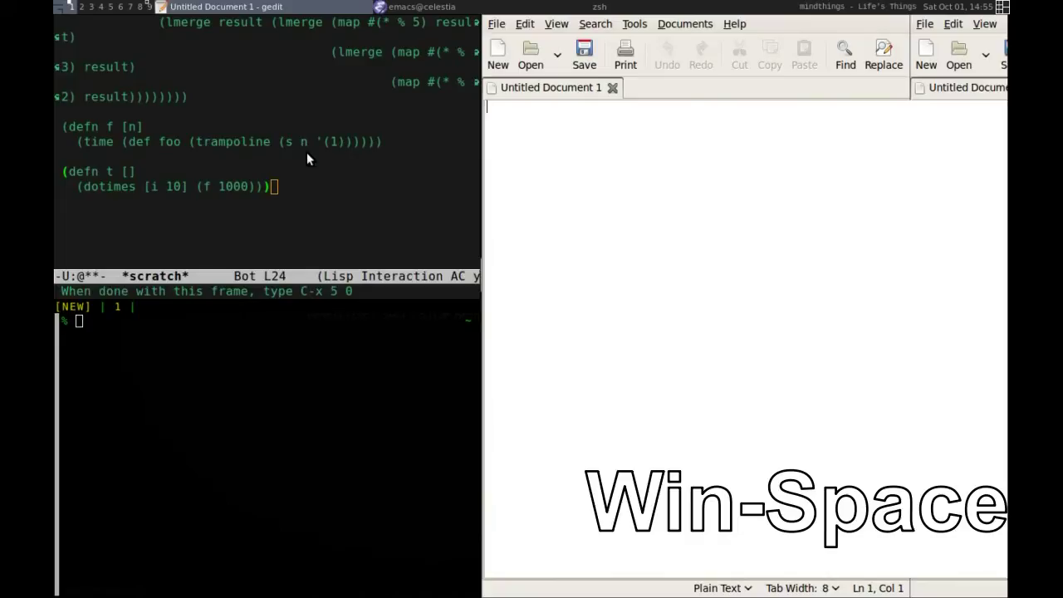
{"action": "key", "text": "super+space"}
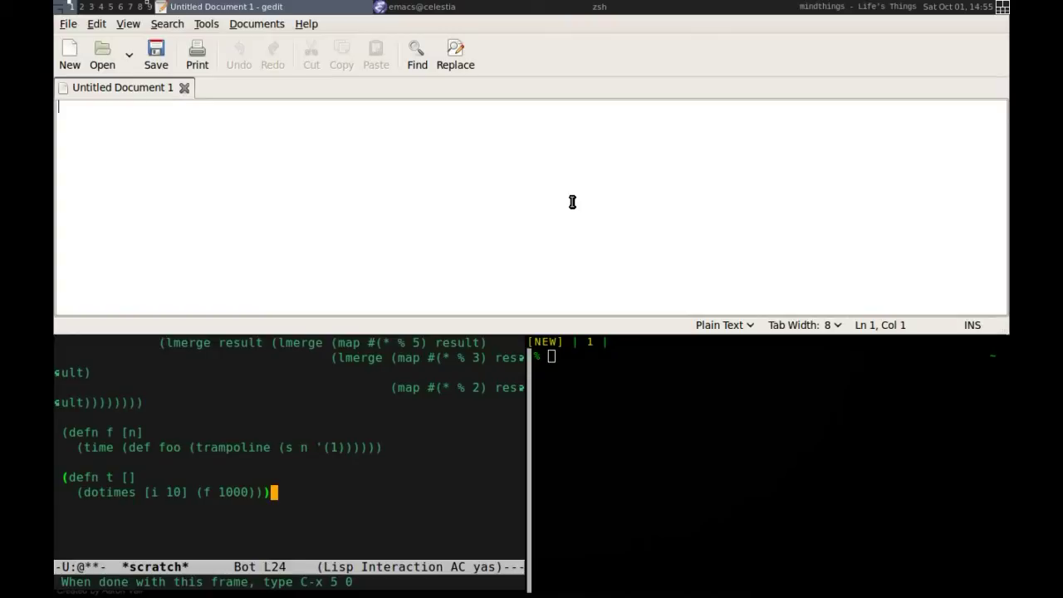
{"action": "key", "text": "super+space"}
{"action": "key", "text": "super+space"}
{"action": "key", "text": "super+space"}
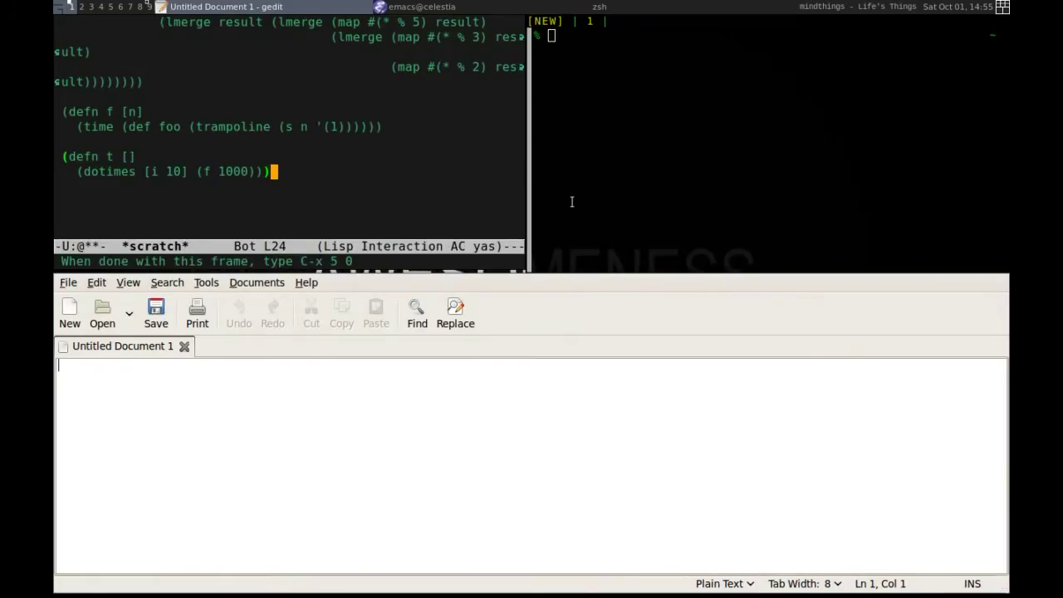
{"action": "key", "text": "super+space"}
{"action": "key", "text": "super+space"}
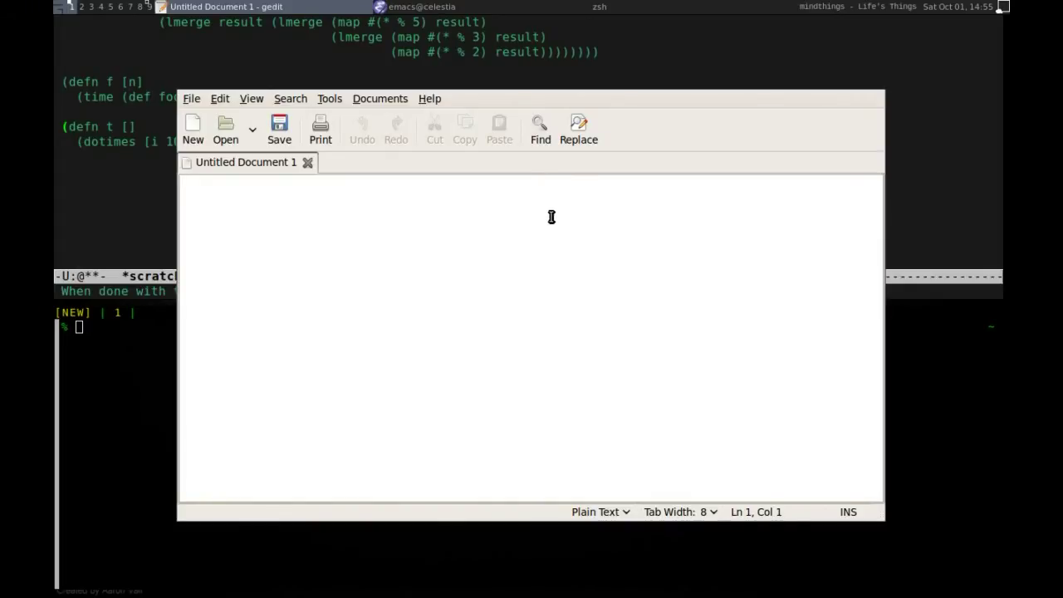
Nudge the floating gedit window, then resize it from its lower-right, upper-left and lower-left corners.
{"action": "mouse_move", "coordinate": [447, 266]}
{"action": "left_mouse_down", "text": "super"}
{"action": "mouse_move", "coordinate": [483, 270]}
{"action": "mouse_move", "coordinate": [494, 233]}
{"action": "mouse_move", "coordinate": [418, 283]}
{"action": "mouse_move", "coordinate": [494, 263]}
{"action": "mouse_move", "coordinate": [433, 264]}
{"action": "mouse_move", "coordinate": [439, 271]}
{"action": "left_mouse_up", "text": "super"}
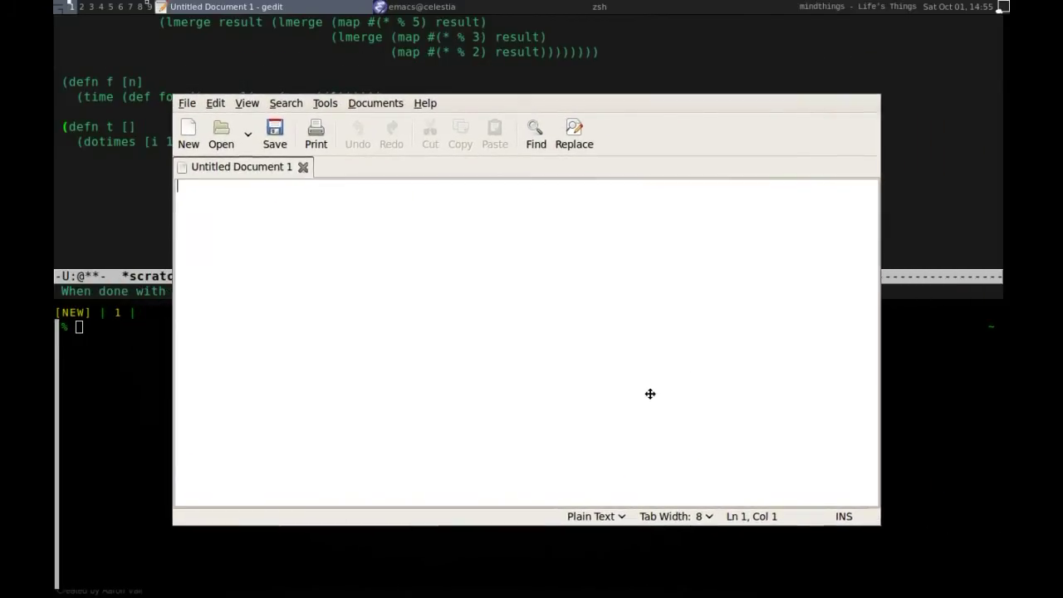
{"action": "left_click_drag", "start_coordinate": [778, 447], "coordinate": [894, 529], "text": "super"}
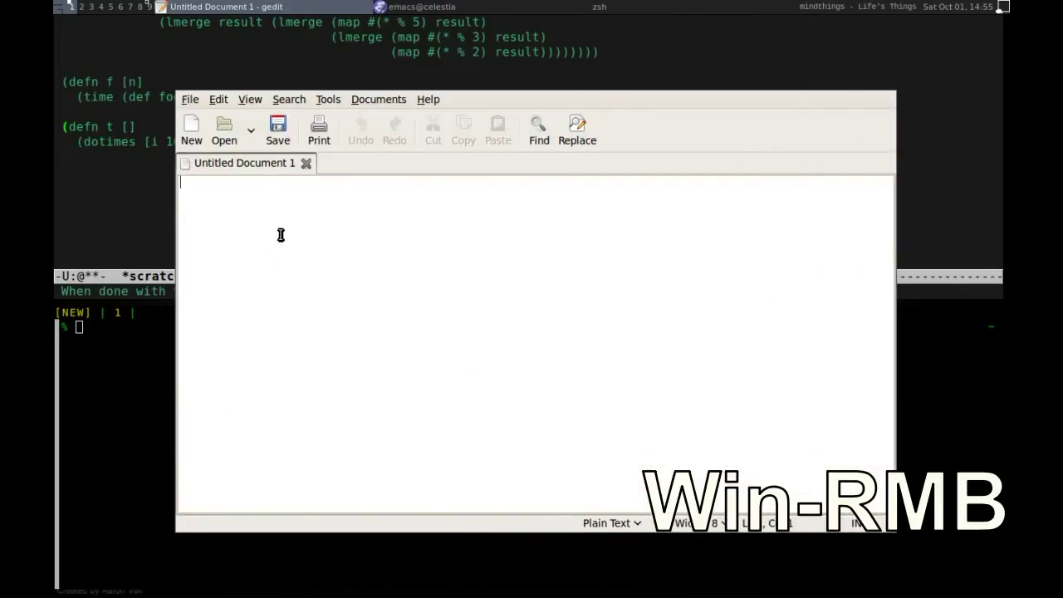
{"action": "left_click_drag", "start_coordinate": [281, 235], "coordinate": [142, 95], "text": "super"}
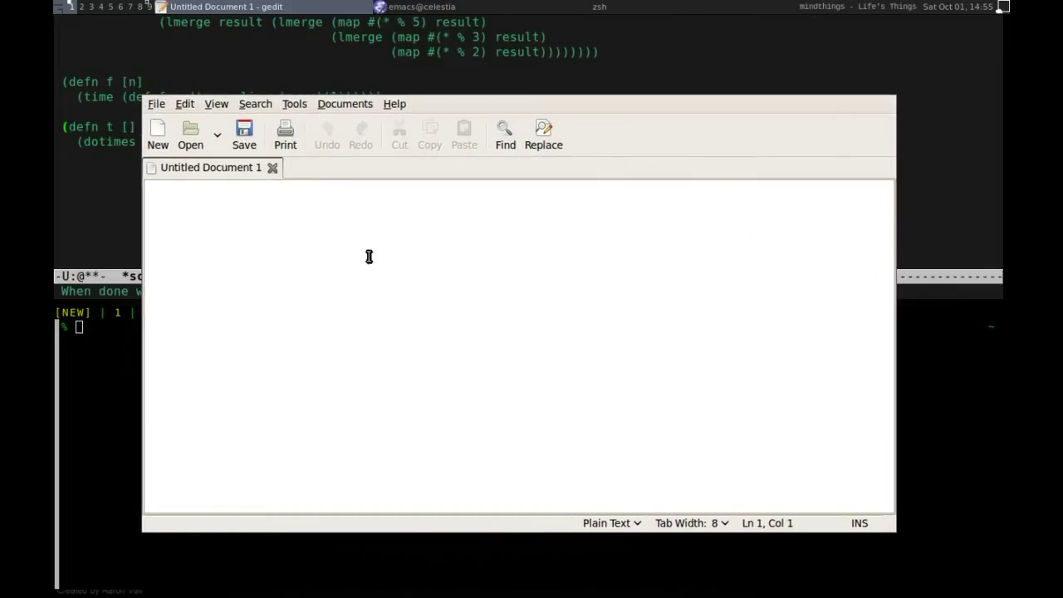
{"action": "left_click_drag", "start_coordinate": [477, 314], "coordinate": [129, 542], "text": "super"}
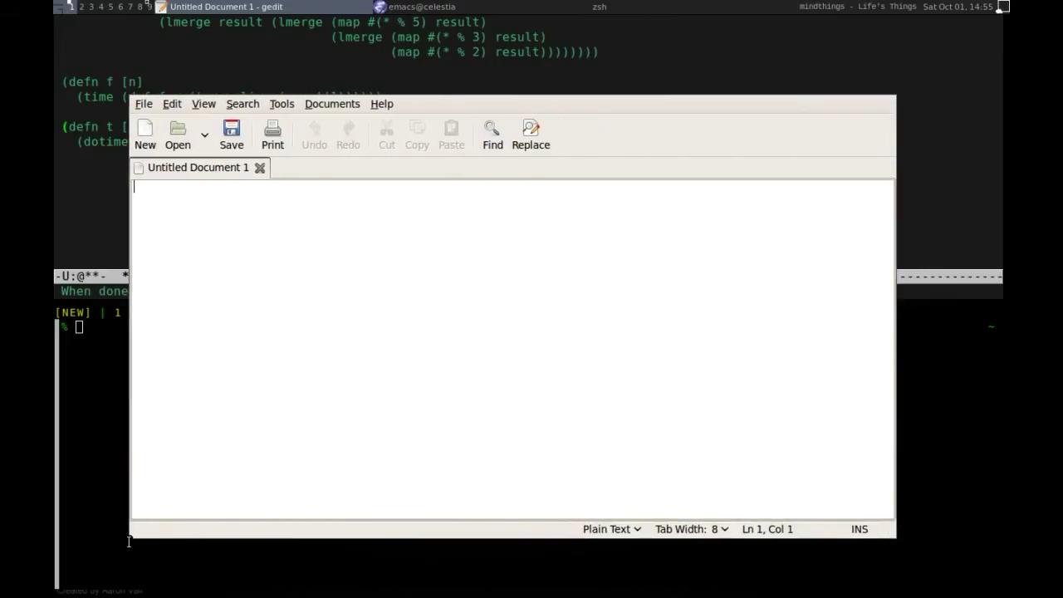
Maximise gedit, minimise it to show Emacs and the terminal, then restore it from the taskbar.
{"action": "key", "text": "super+m"}
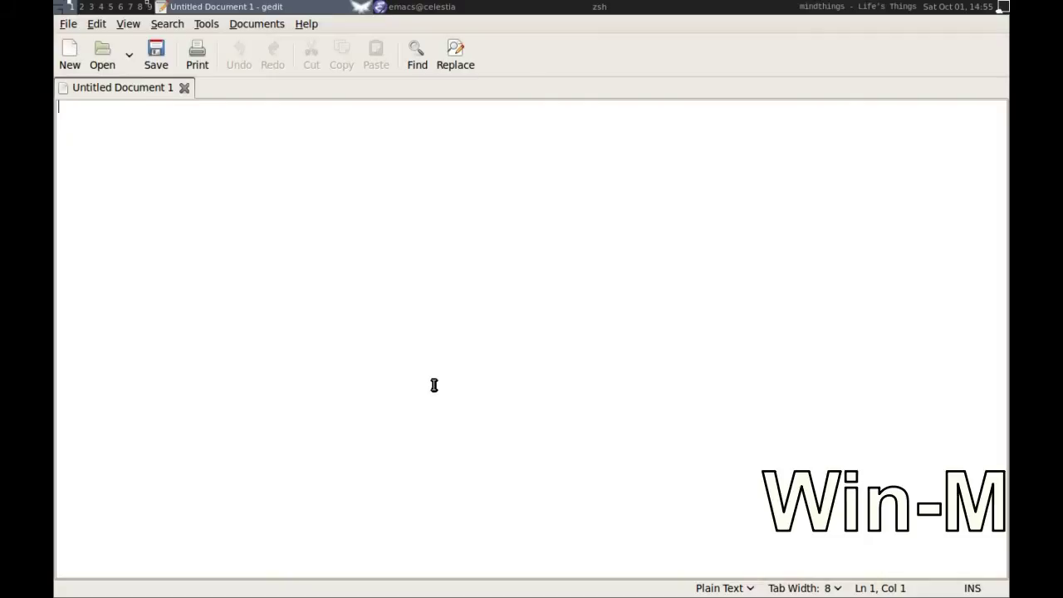
{"action": "key", "text": "super+n"}
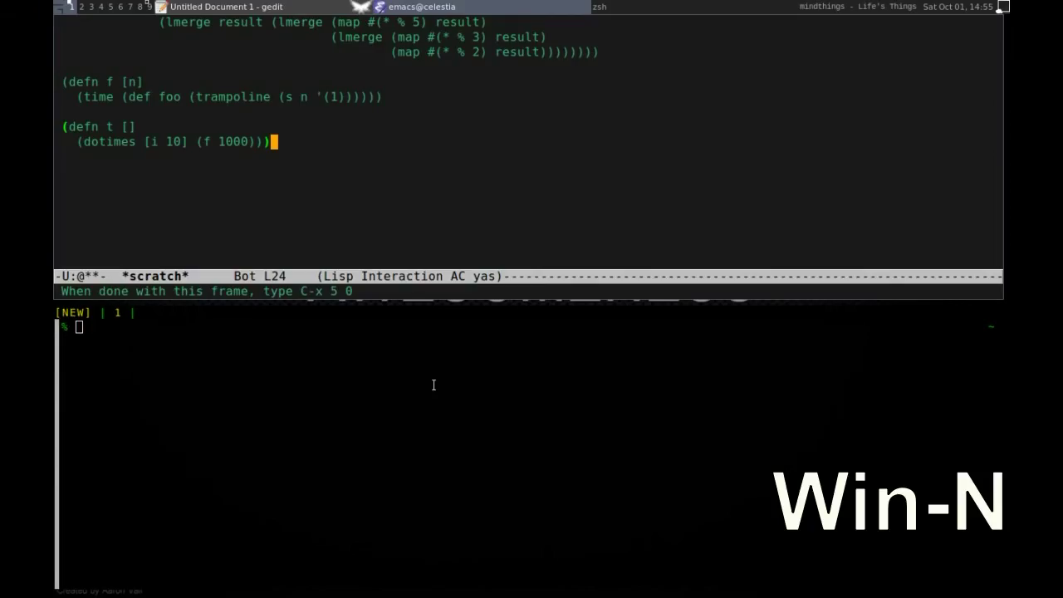
{"action": "left_click", "coordinate": [279, 7]}
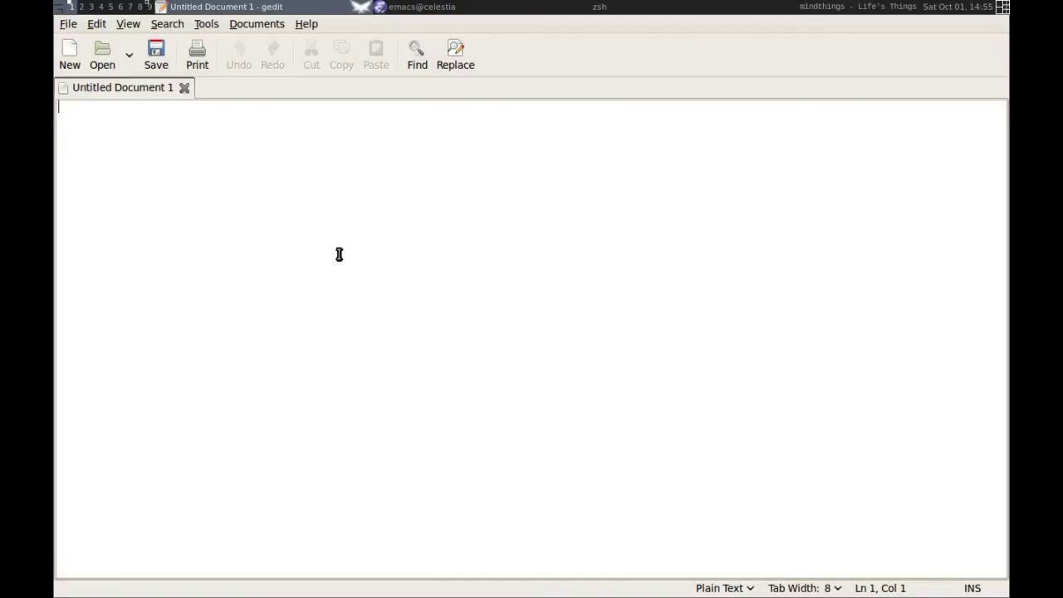
Move over to tag 2 and launch gcalctool there.
{"action": "key", "text": "super+Left"}
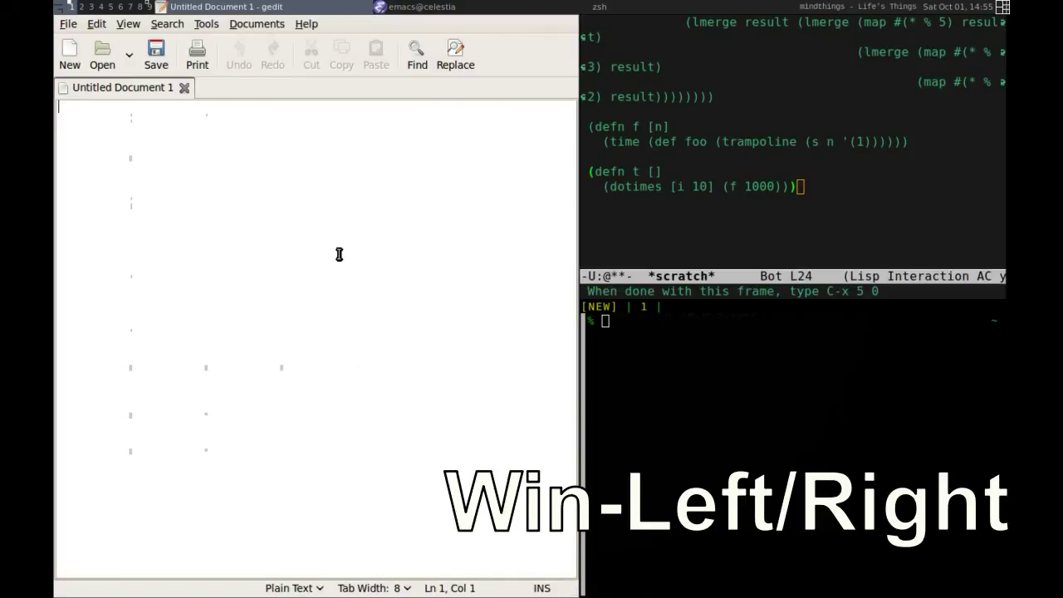
{"action": "key", "text": "super+Right"}
{"action": "key", "text": "super+Right"}
{"action": "key", "text": "super+Right"}
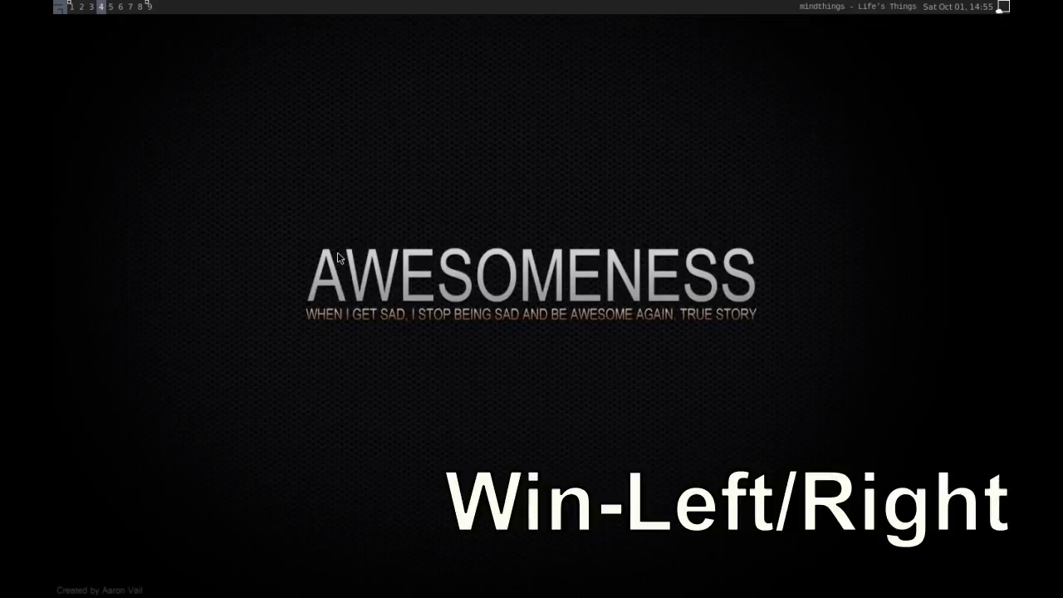
{"action": "key", "text": "super+Left"}
{"action": "key", "text": "super+Left"}
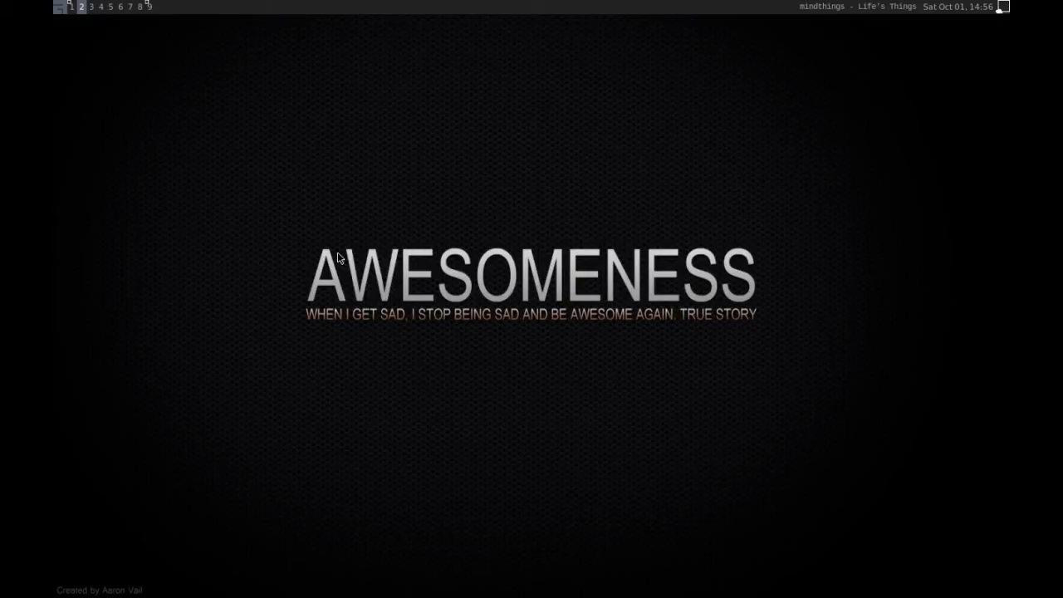
{"action": "key", "text": "super+r"}
{"action": "type", "text": "gcalctool"}
{"action": "key", "text": "Return"}
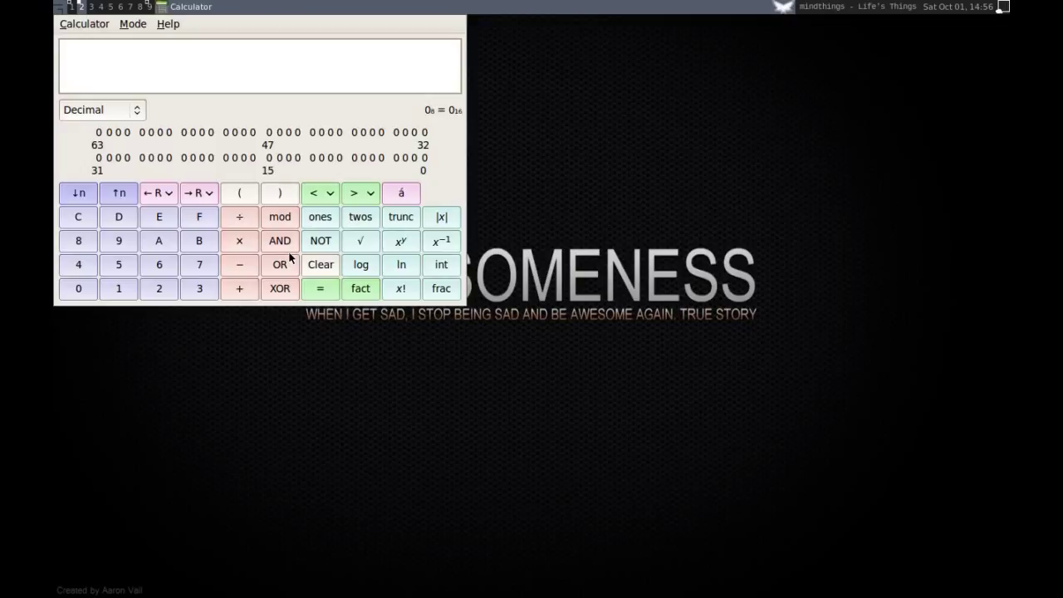
Hop between tags 1, 2, 4 and 7, ending back on tag 2 with the calculator.
{"action": "key", "text": "super+1"}
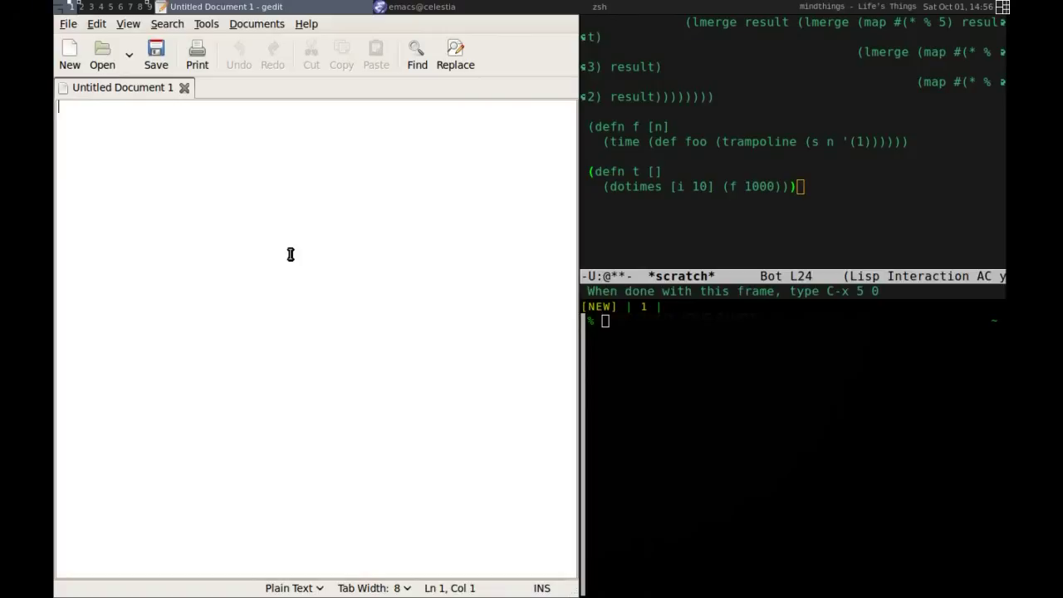
{"action": "key", "text": "super+2"}
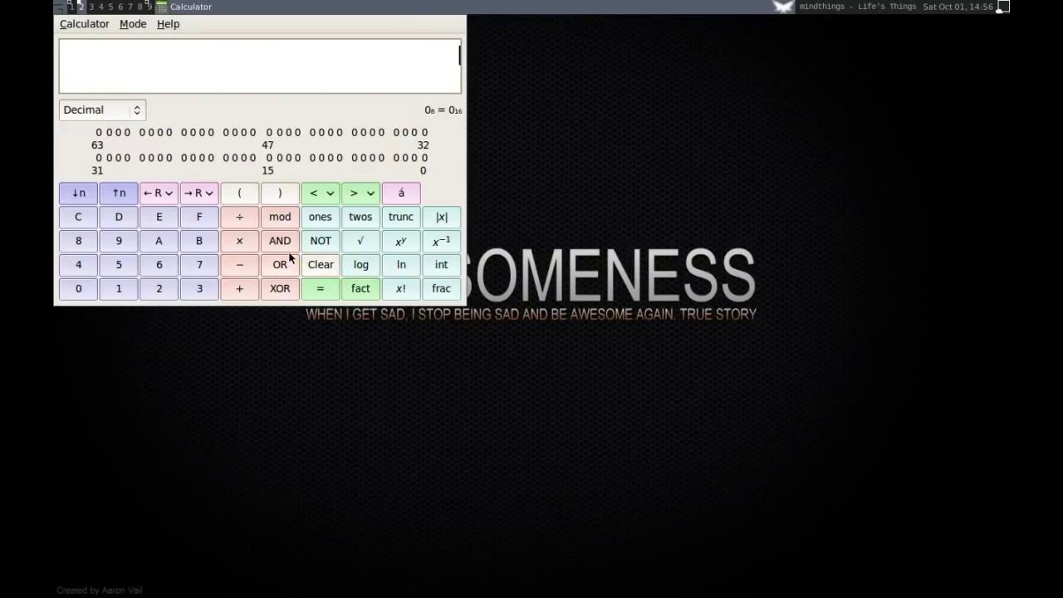
{"action": "key", "text": "super+4"}
{"action": "key", "text": "super+7"}
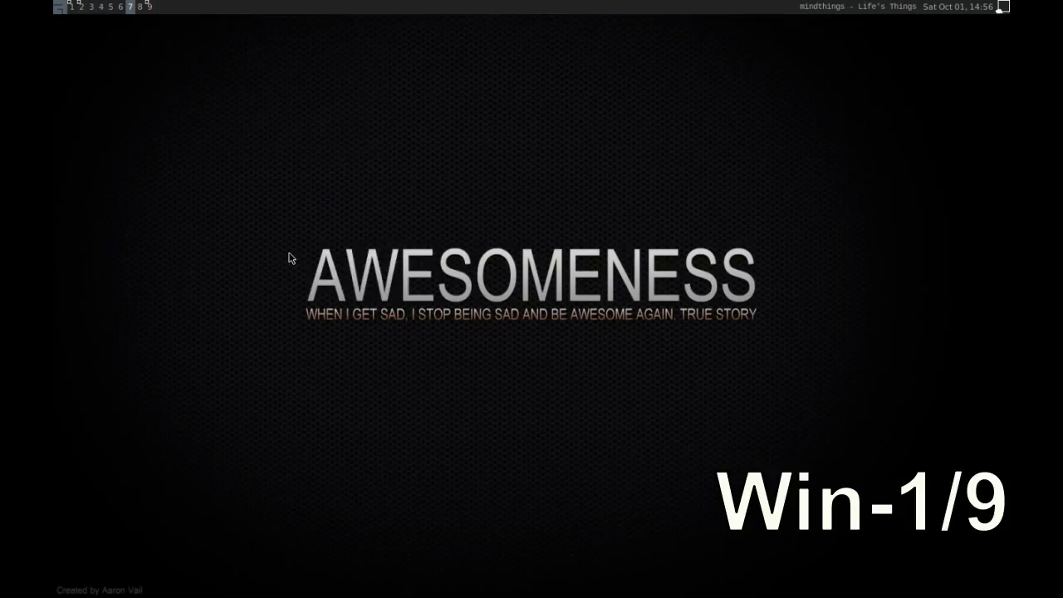
{"action": "key", "text": "super+2"}
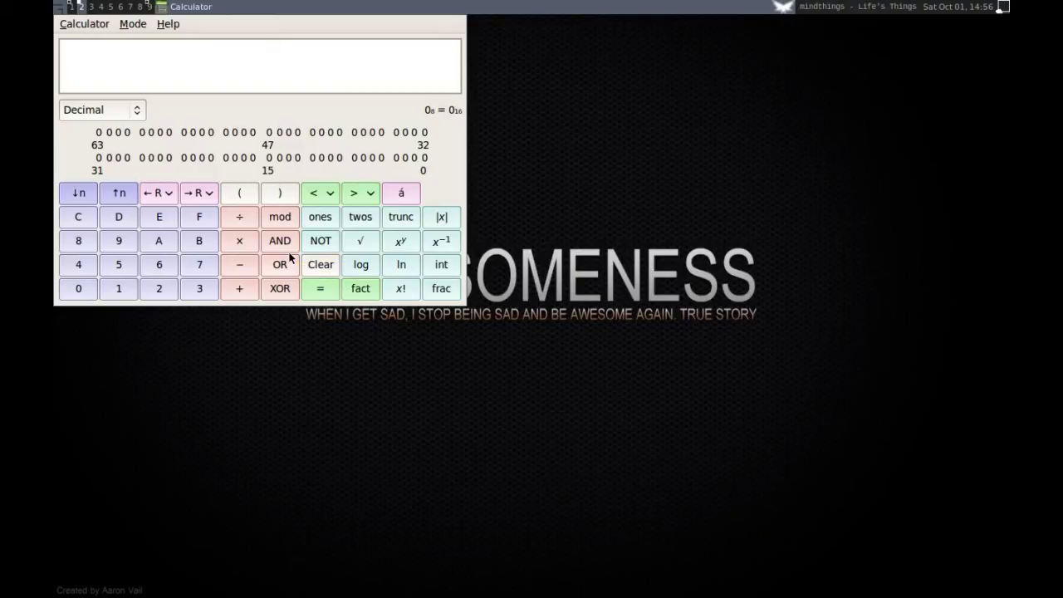
Send the calculator to tag 7, then view tags 4, 7 and 3 to confirm it moved.
{"action": "key", "text": "super+shift+7"}
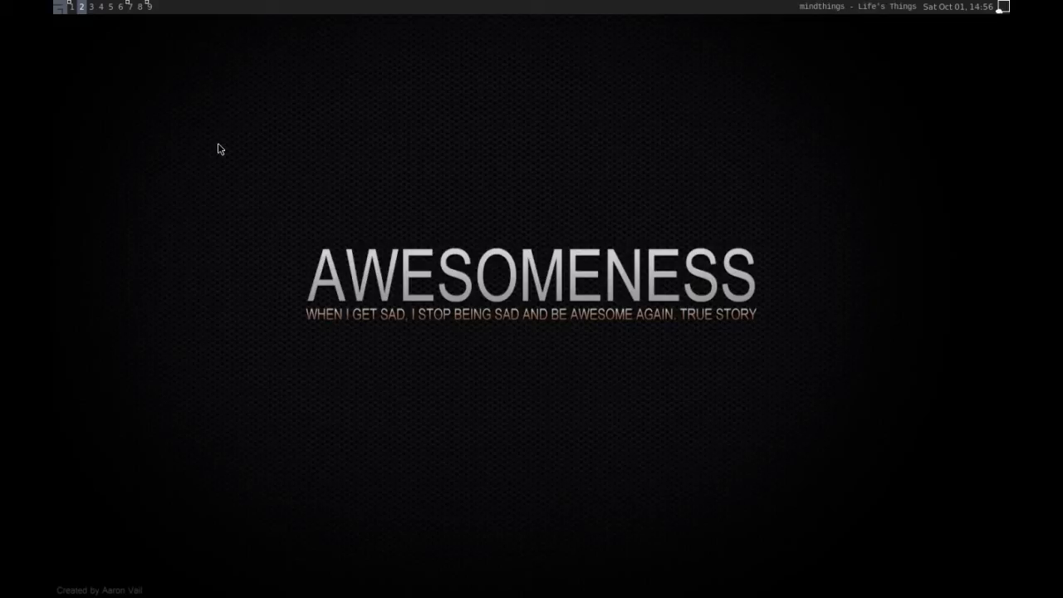
{"action": "left_click", "coordinate": [103, 8]}
{"action": "left_click", "coordinate": [130, 8]}
{"action": "left_click", "coordinate": [91, 9]}
Return to tag 1, float gedit, raise it and keep it always on top.
{"action": "key", "text": "super+1"}
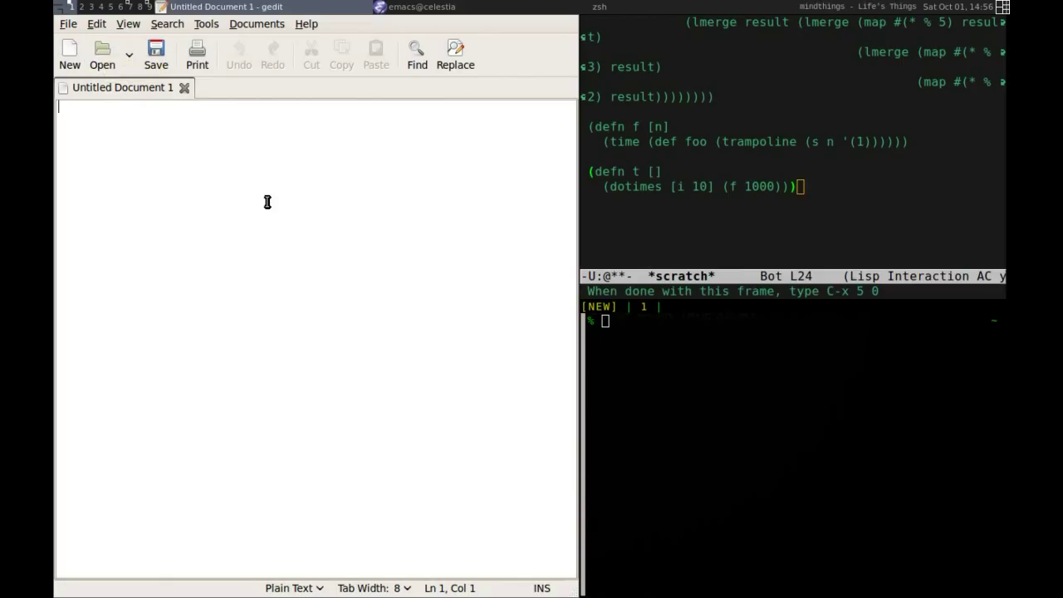
{"action": "key", "text": "super+ctrl+space"}
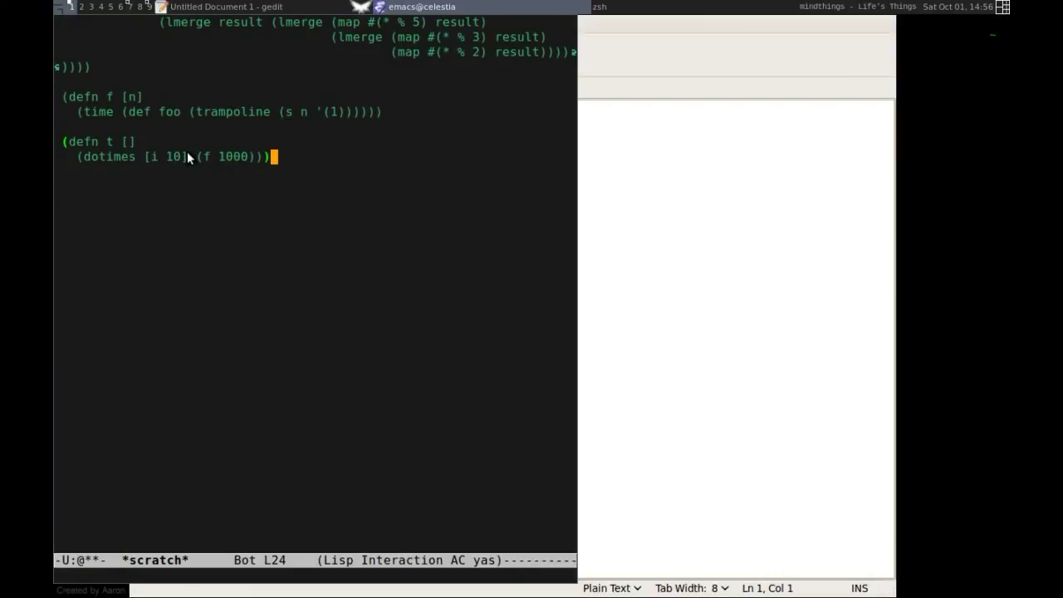
{"action": "left_click", "coordinate": [279, 7]}
{"action": "key", "text": "super+t"}
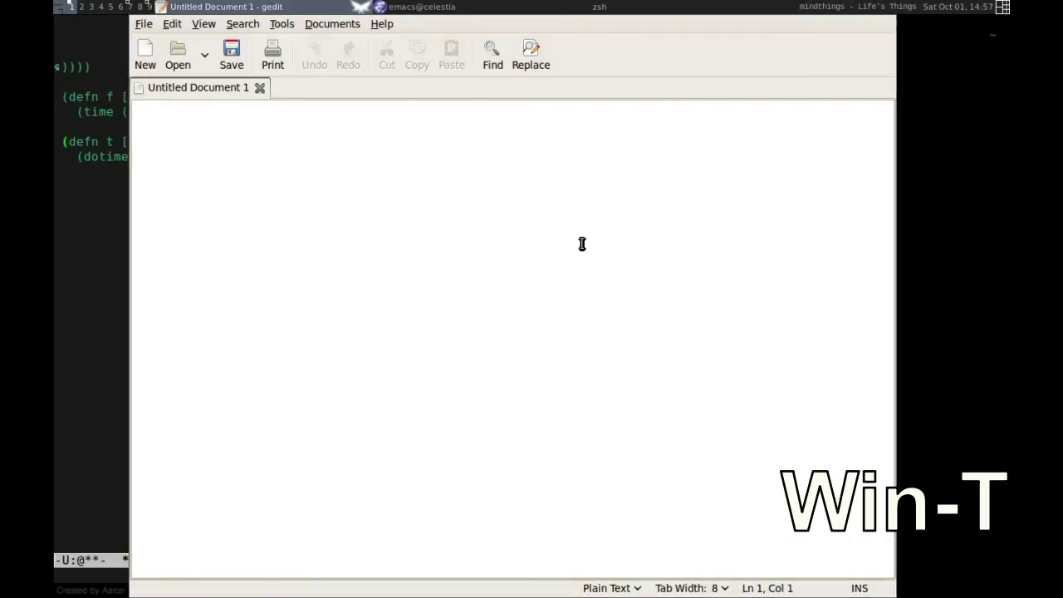
Close gedit, leaving Emacs and the terminal, and finish on empty tag 2.
{"action": "key", "text": "super+shift+c"}
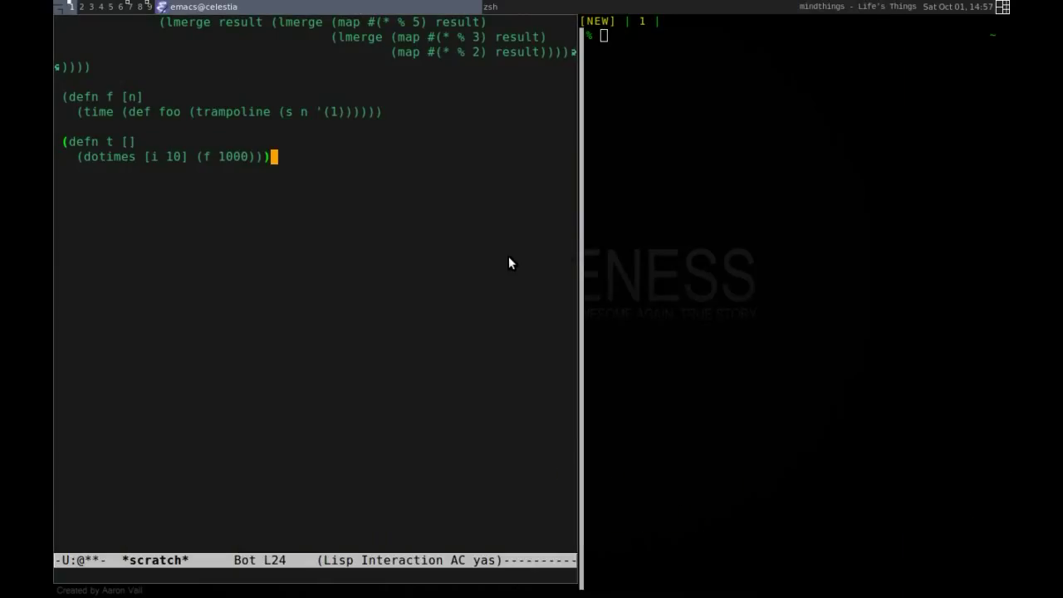
{"action": "key", "text": "super+ctrl+space"}
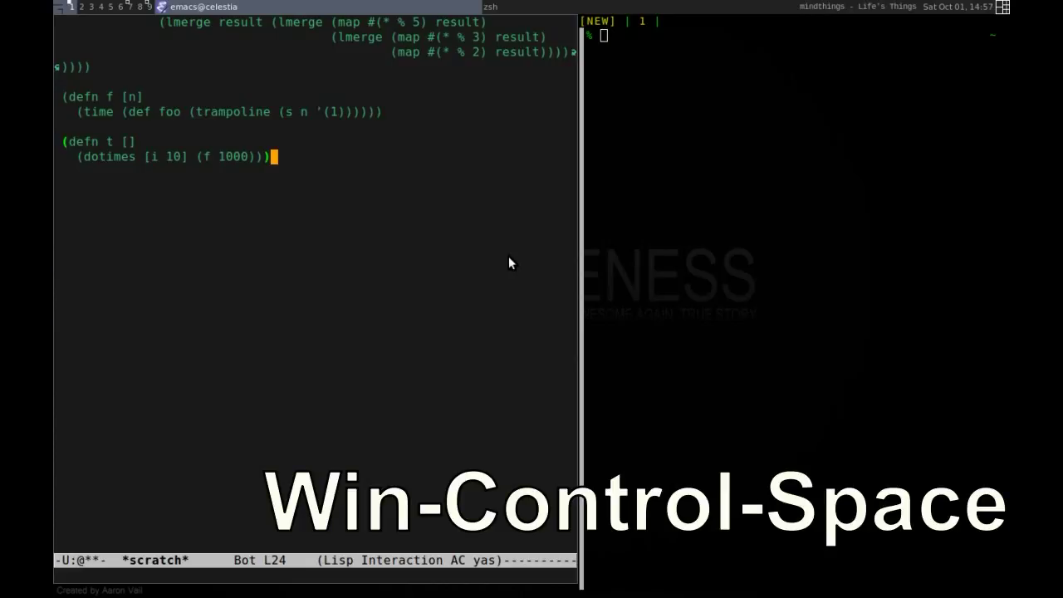
{"action": "key", "text": "super+ctrl+space"}
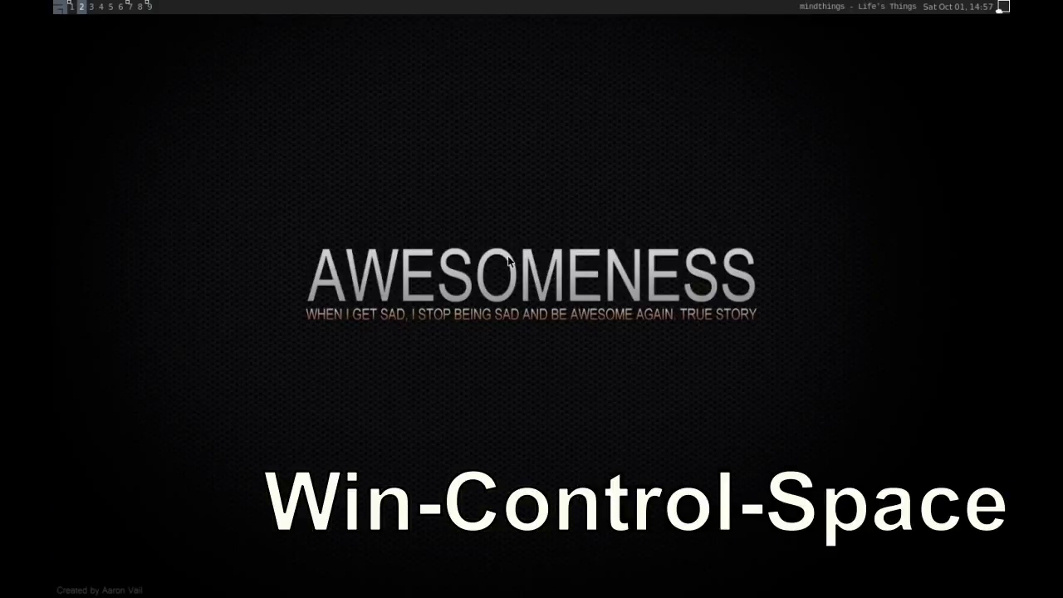